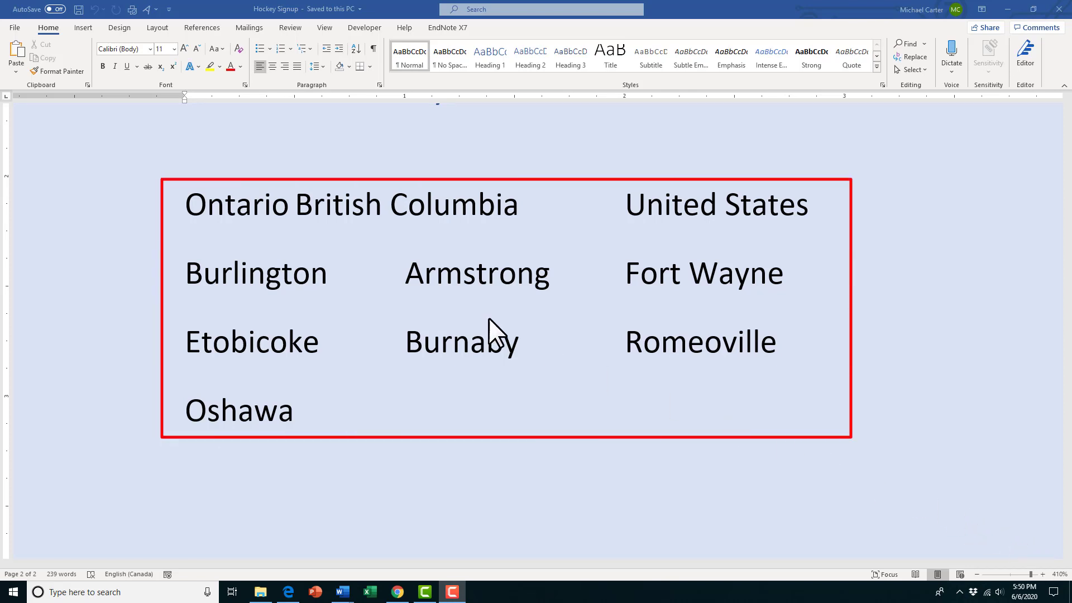
- Convert the tabbed list of places to play into a three-column table, separating text at tabs and using AutoFit to window
left_click_drag(215, 230, 287, 408)
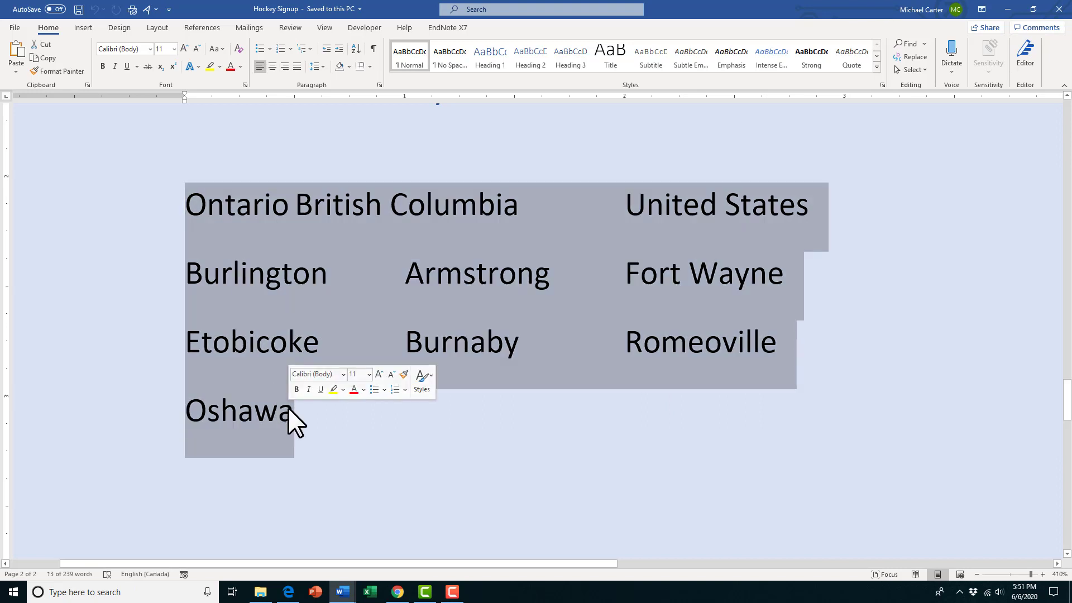
left_click(83, 28)
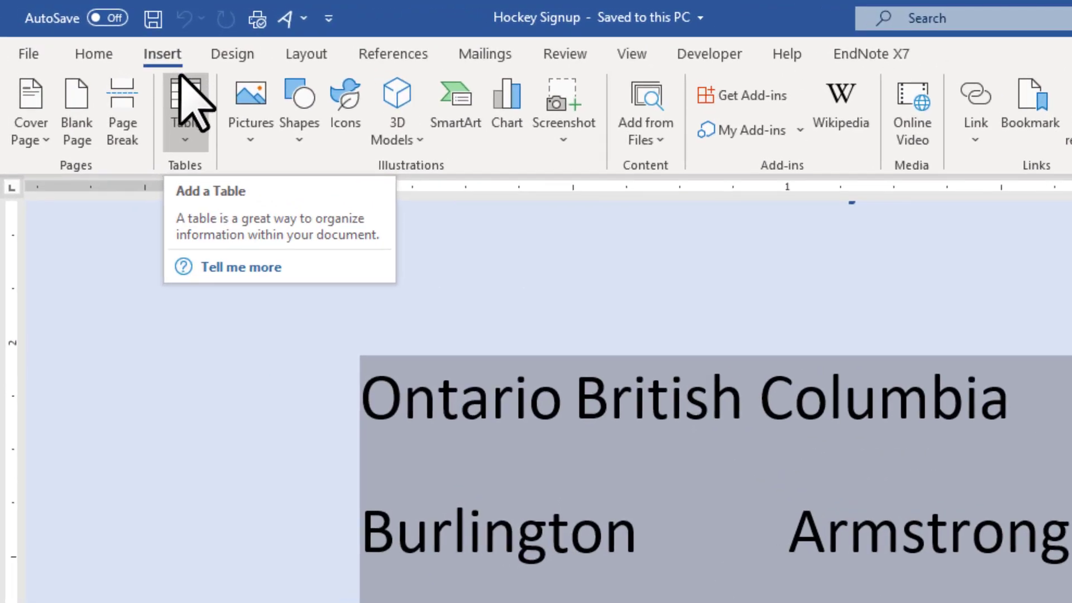
left_click(190, 140)
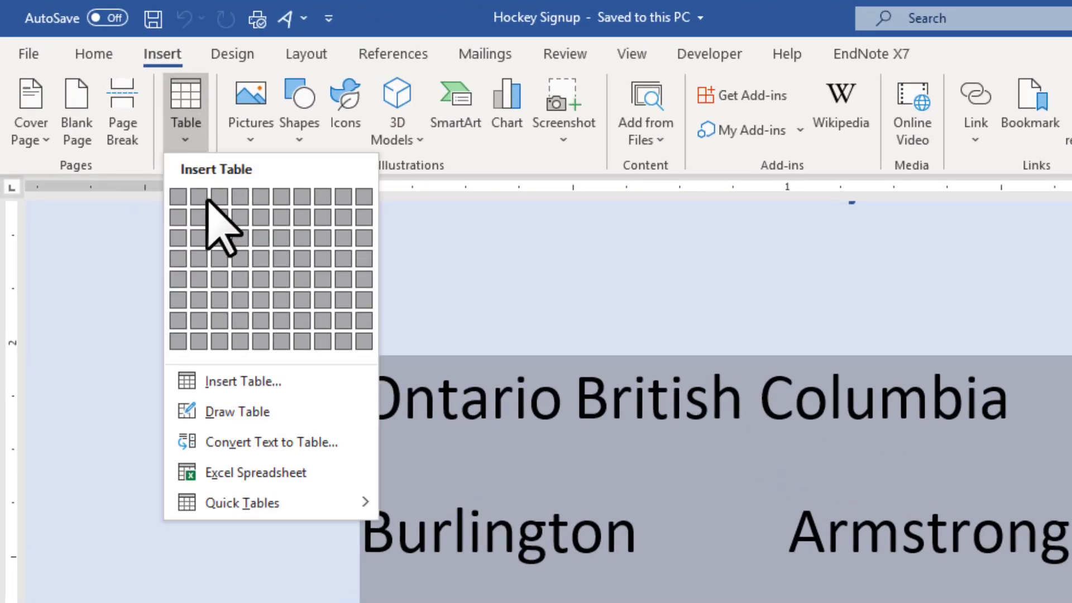
left_click(268, 444)
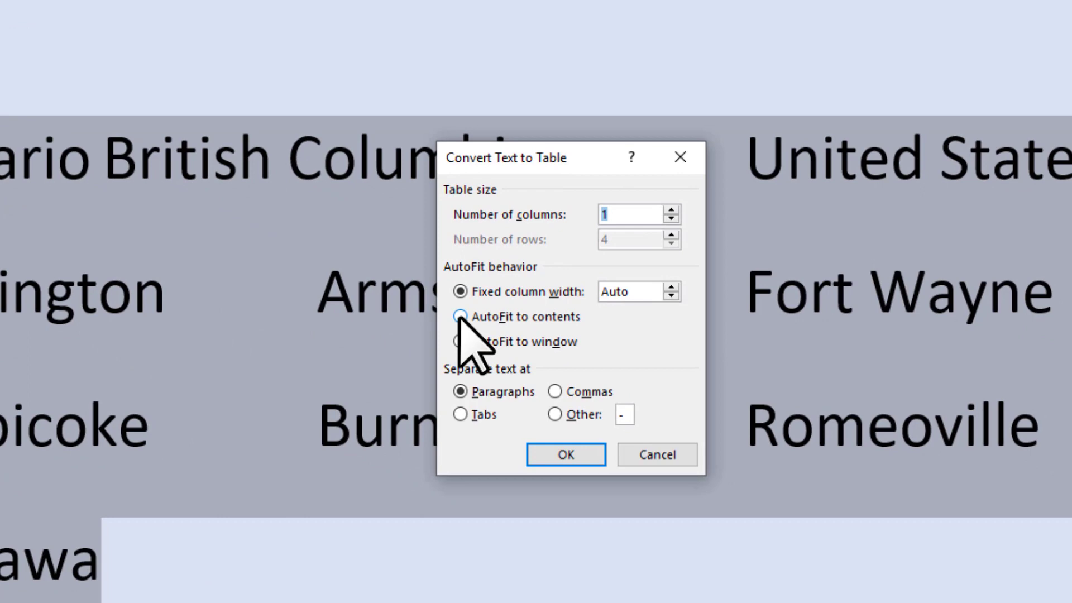
left_click(460, 317)
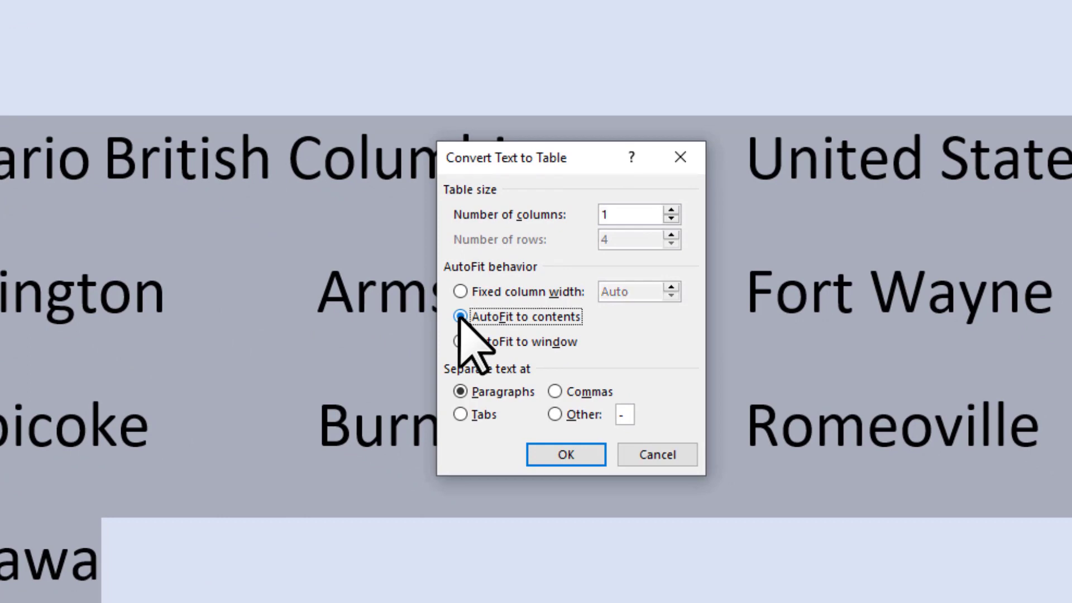
left_click(462, 342)
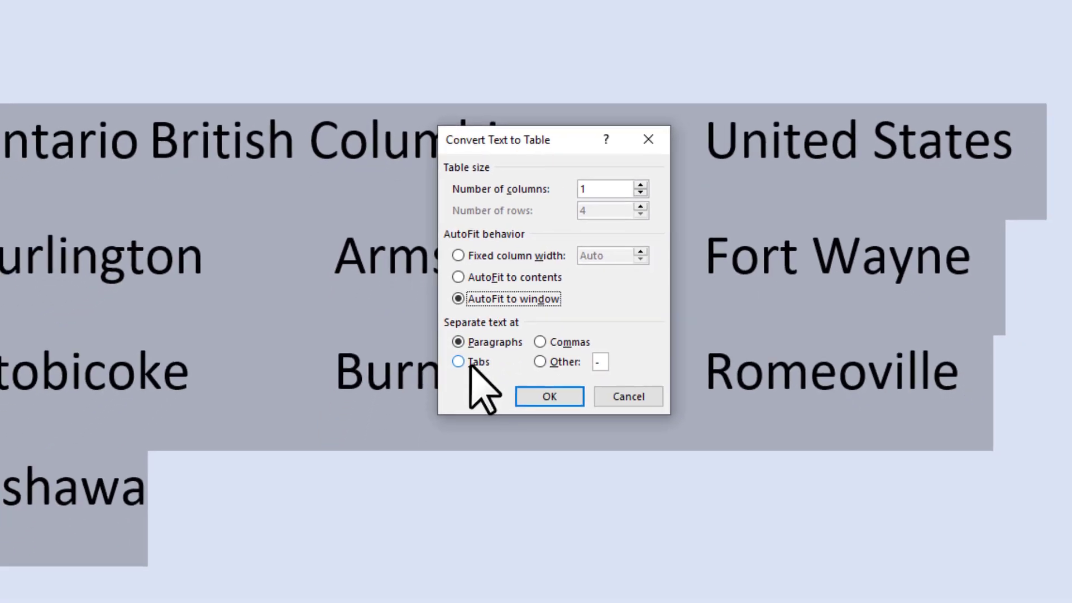
left_click(471, 363)
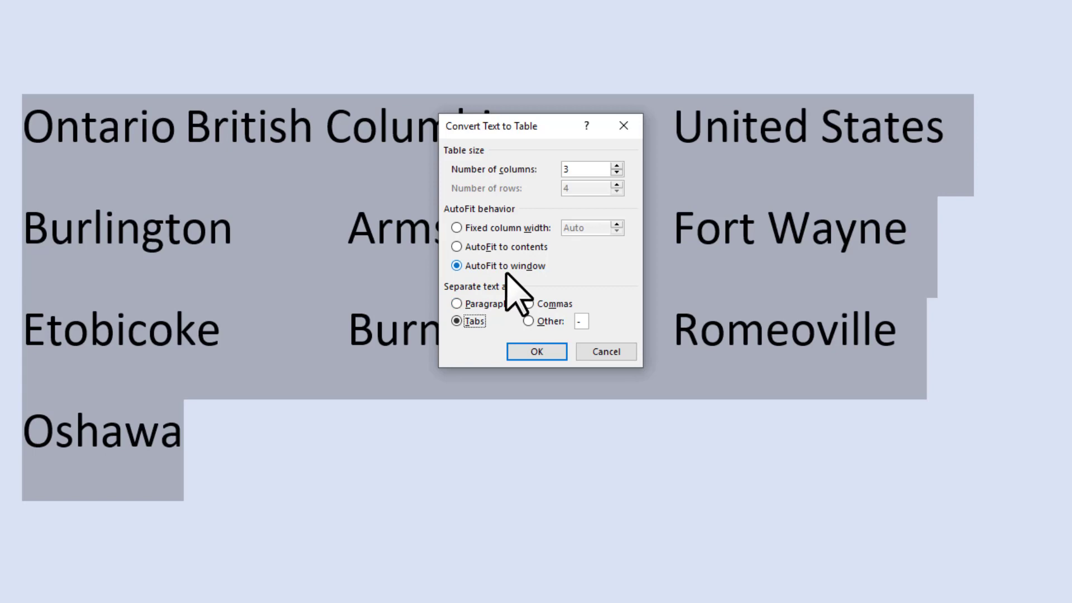
left_click(537, 353)
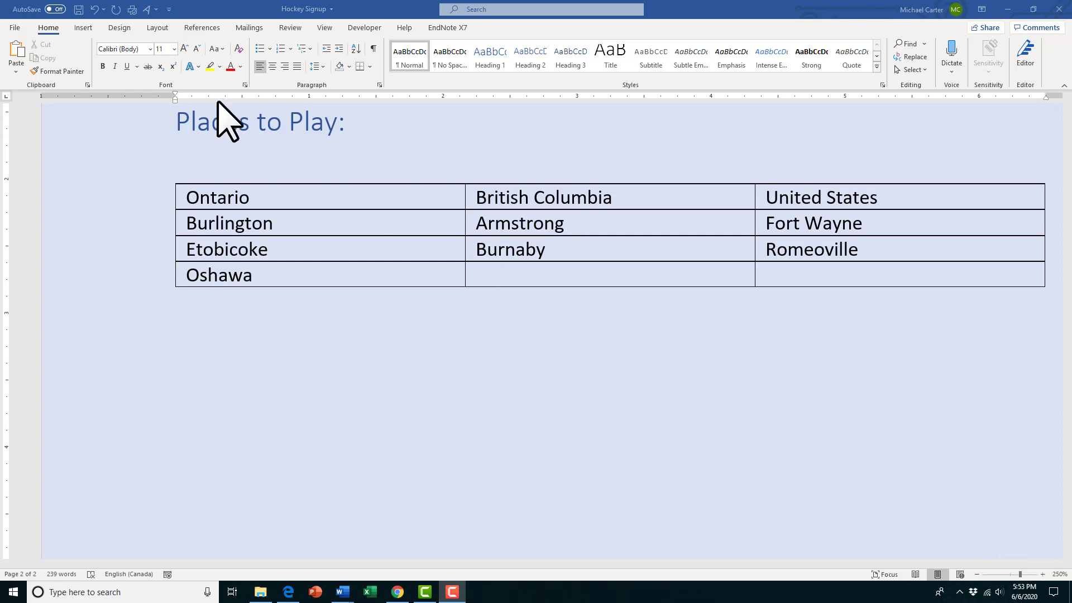
- Insert a blank table with 3 columns and 4 rows below the Places to Play table
left_click(84, 28)
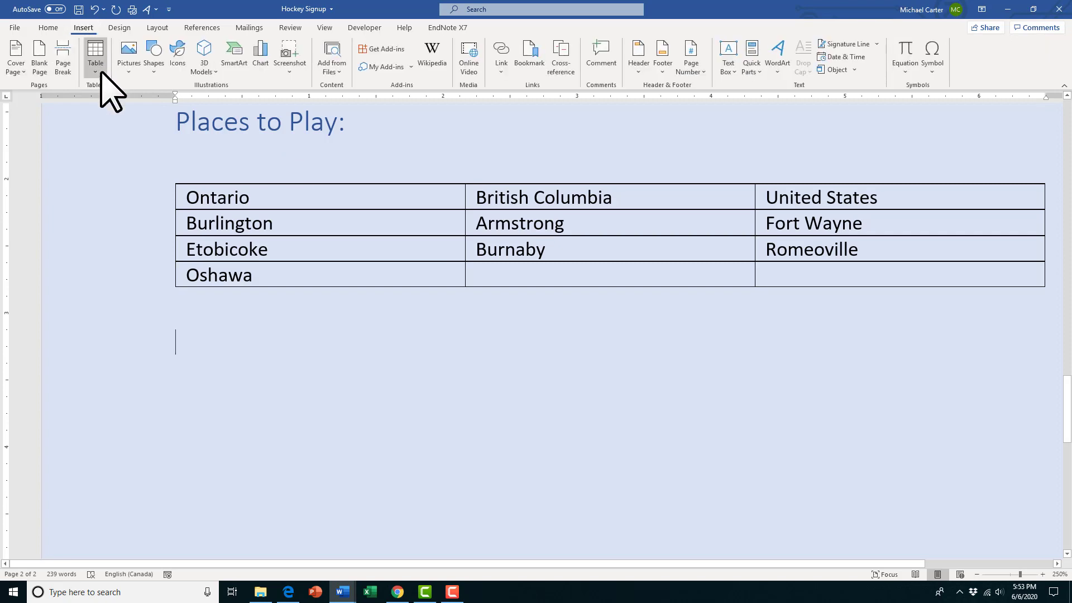
left_click(110, 79)
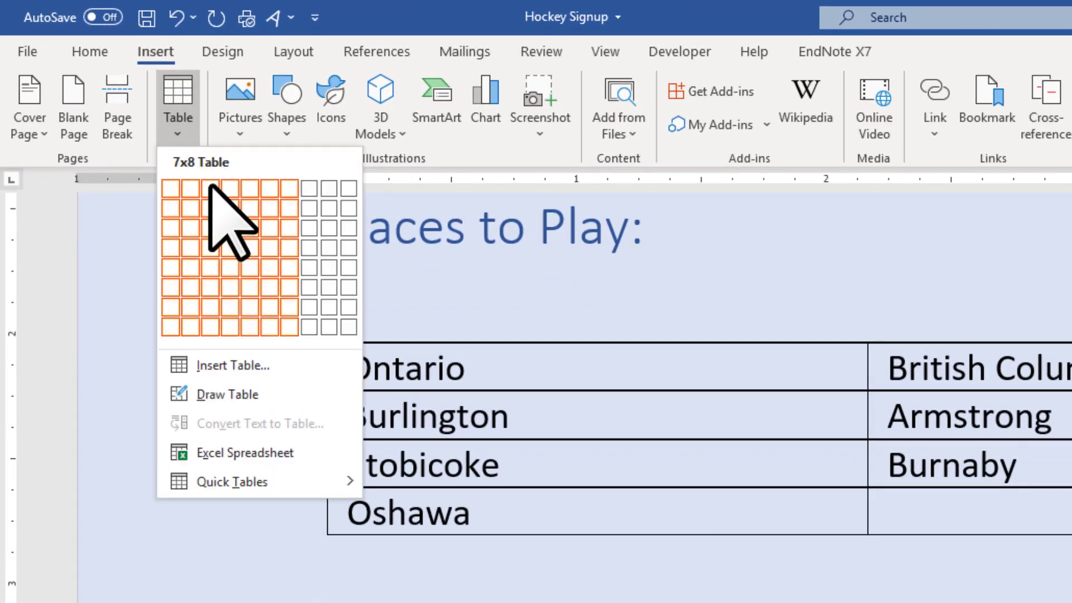
left_click(240, 366)
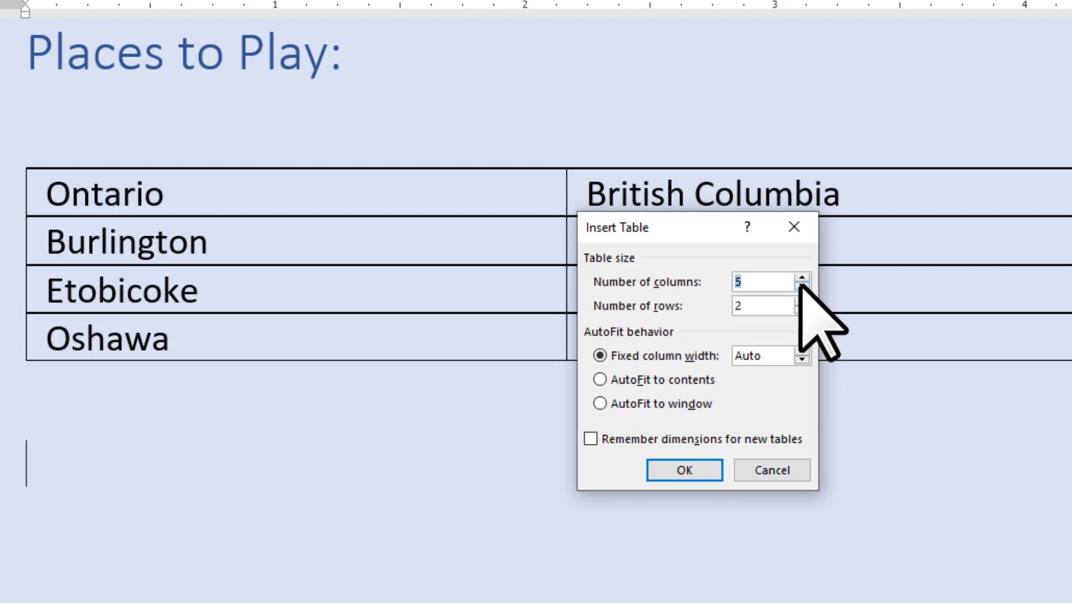
left_click(802, 285)
left_click(802, 285)
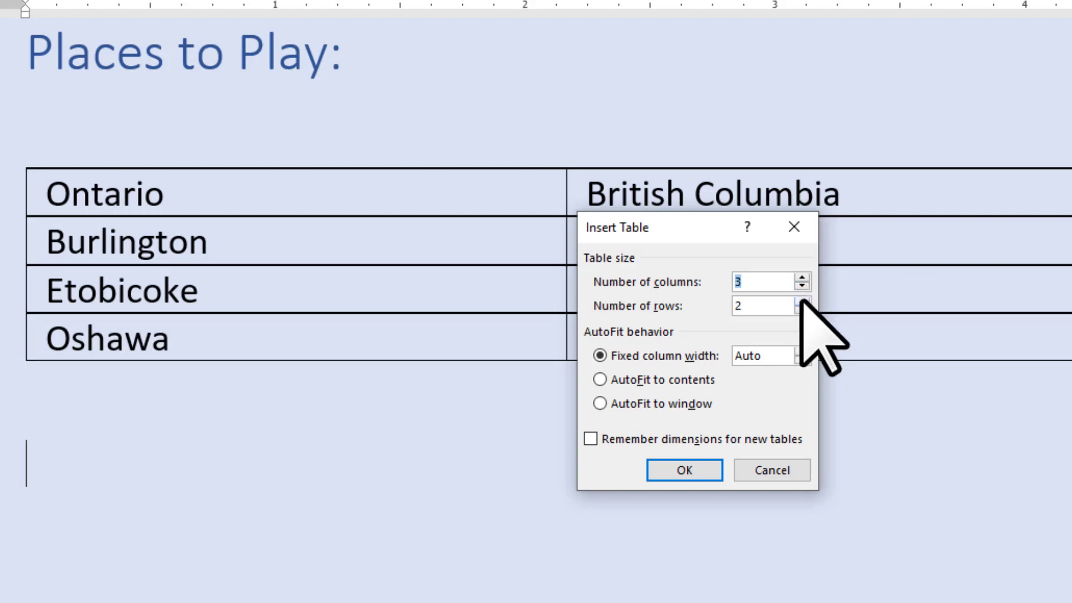
left_click(803, 301)
left_click(802, 301)
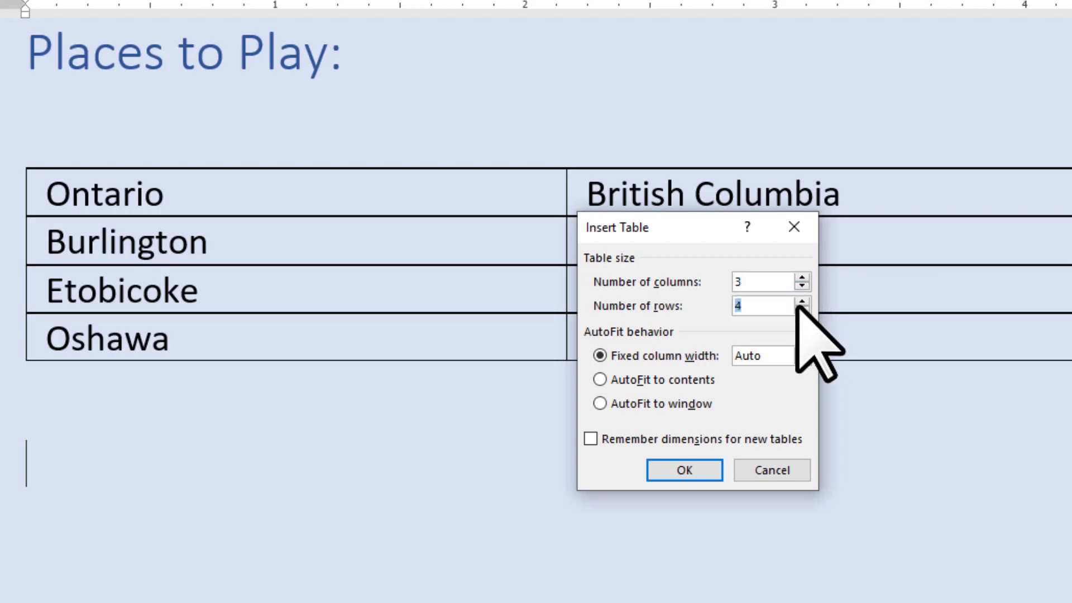
left_click(680, 468)
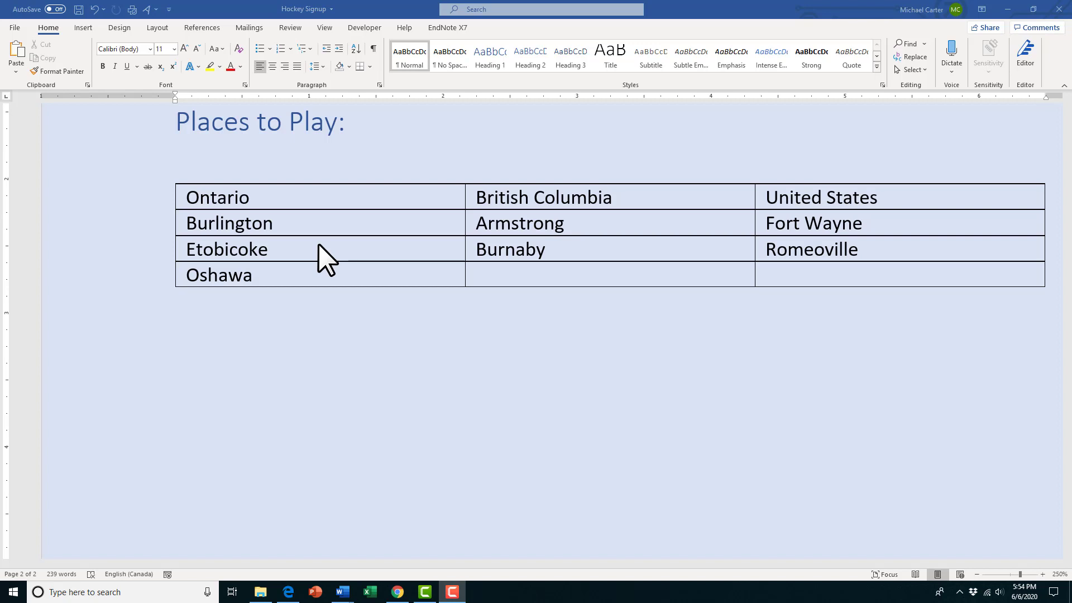
- Apply the List Table 4 - Accent 1 style to the Places to Play table
left_click(295, 227)
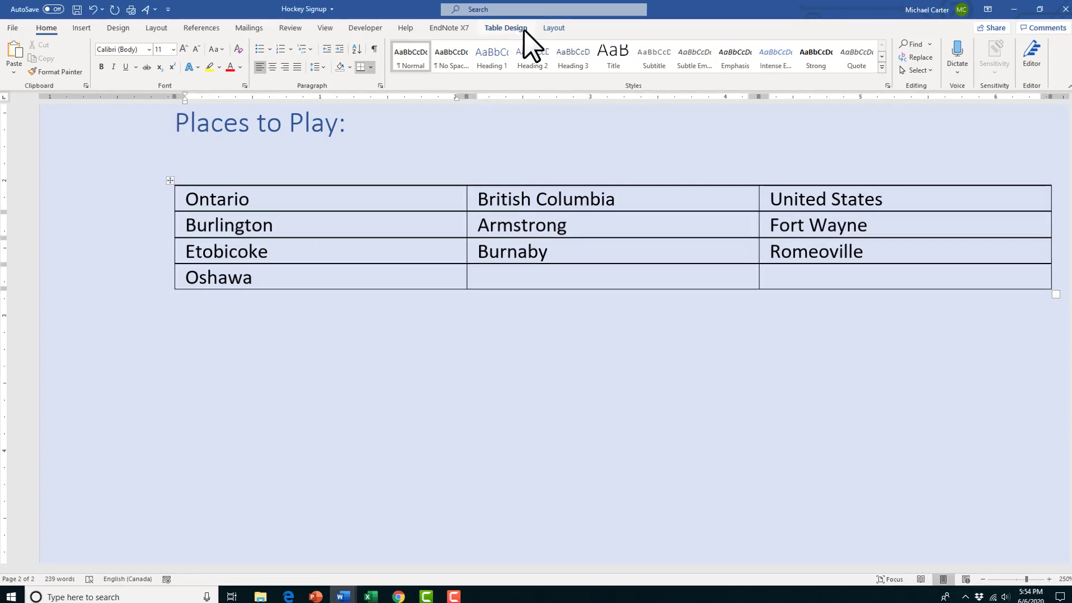
left_click(592, 36)
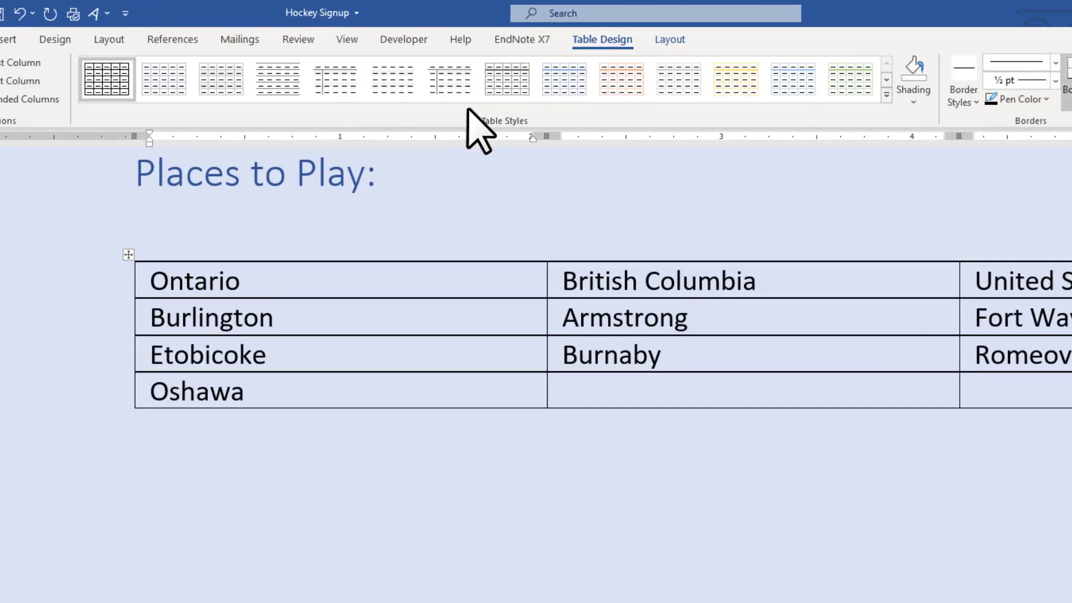
left_click(887, 96)
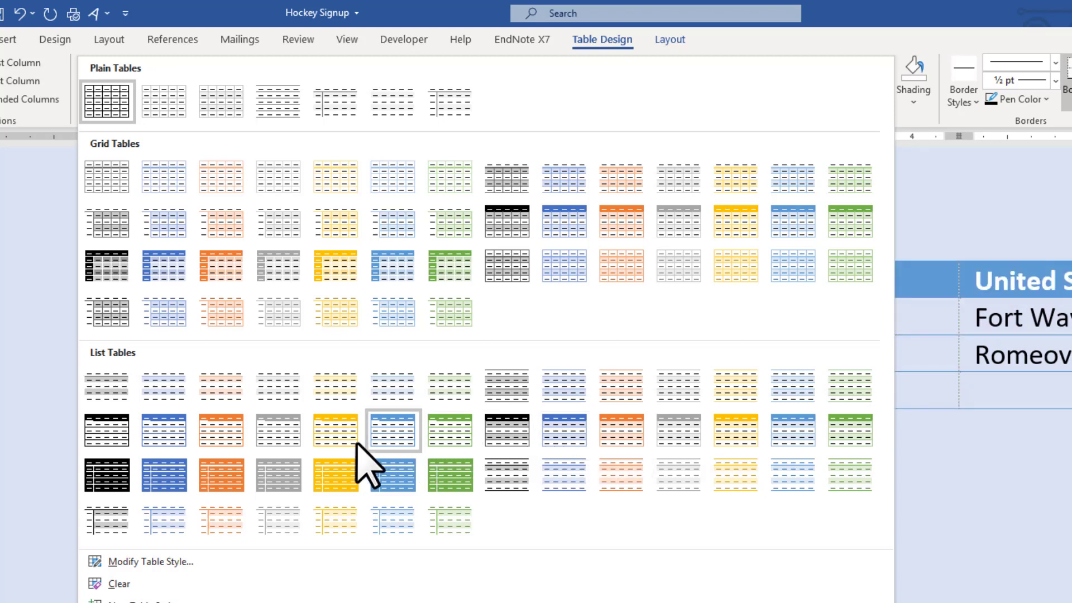
left_click(560, 433)
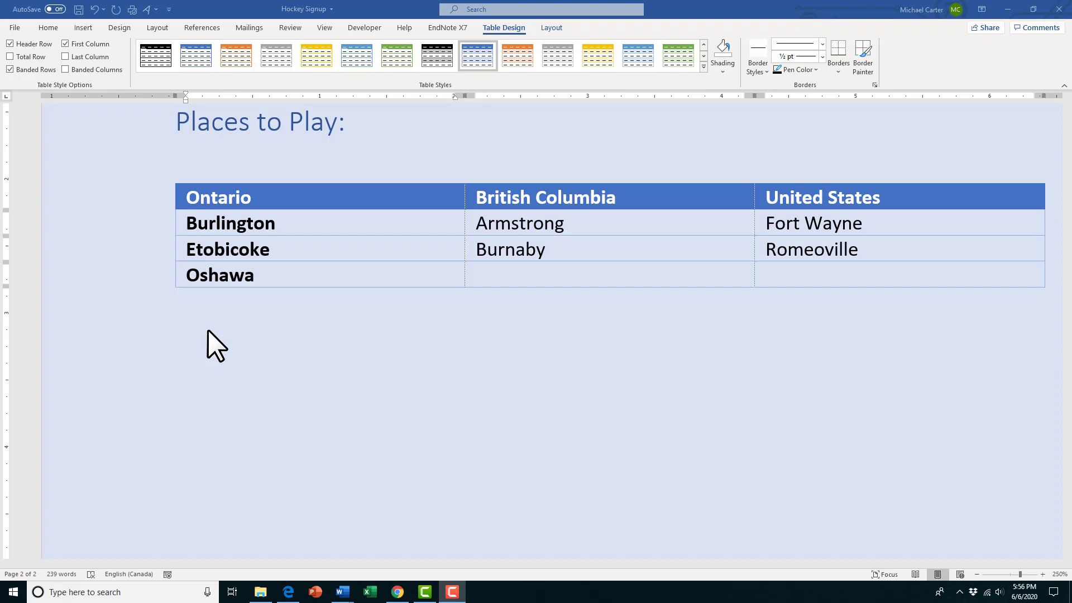
- Convert the entire Places to Play table back to regular text separated with tabs
left_click(209, 225)
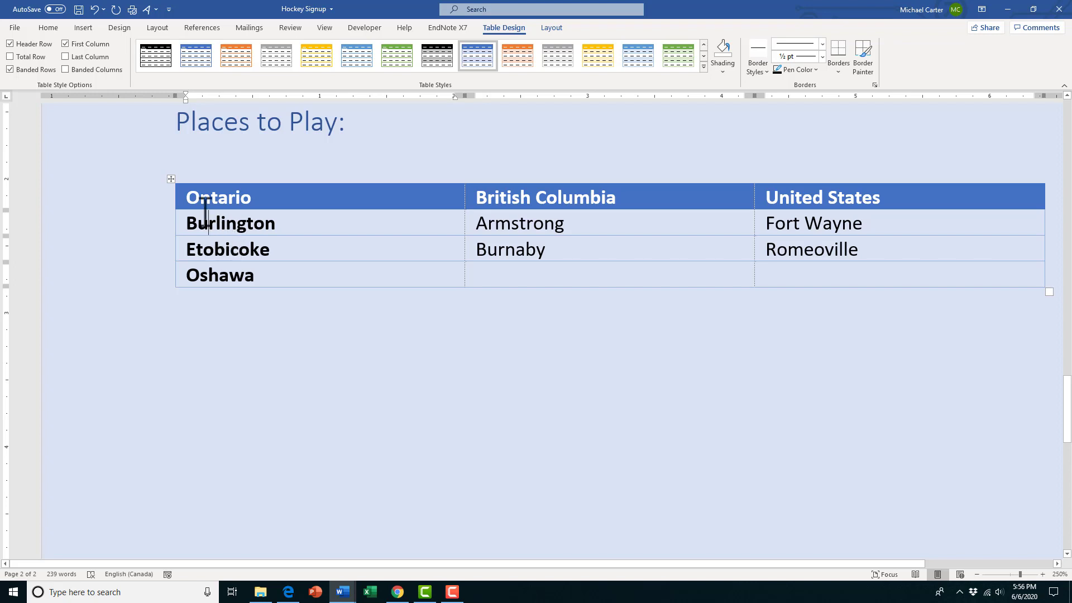
left_click(172, 178)
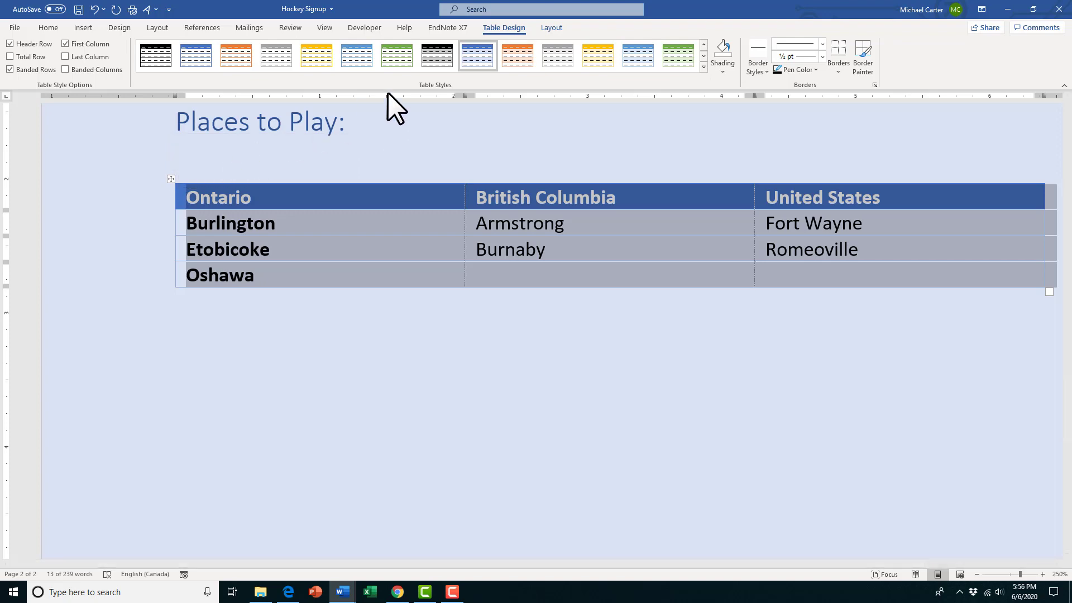
left_click(554, 27)
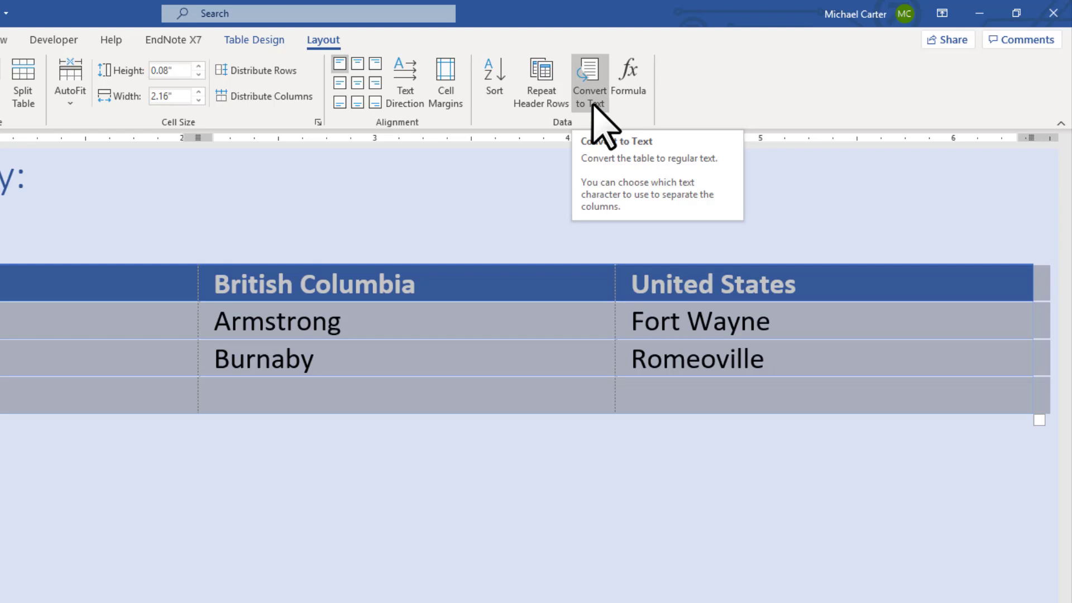
left_click(593, 105)
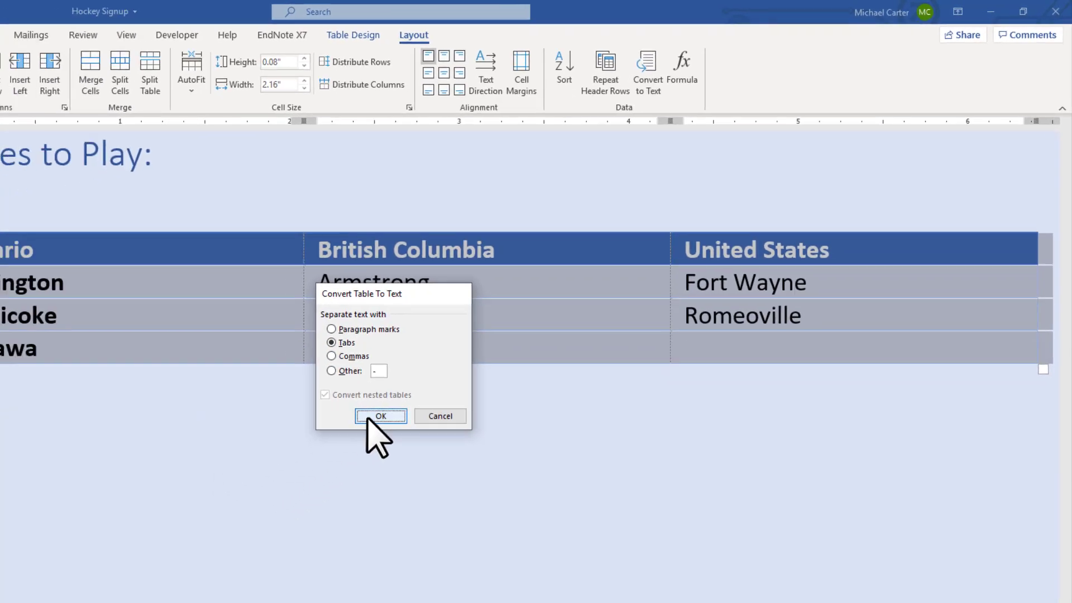
left_click(274, 474)
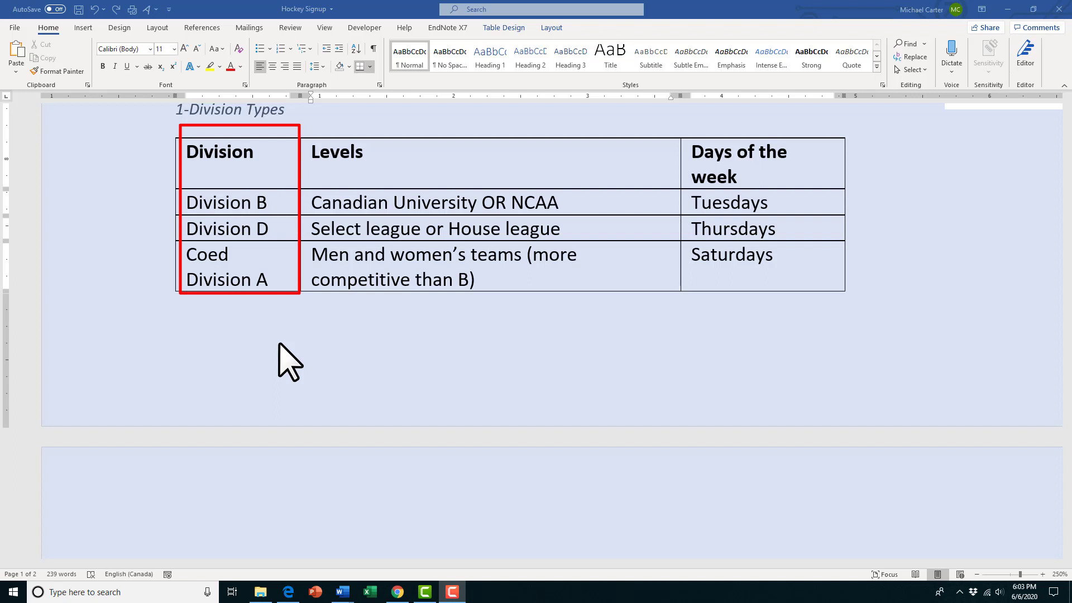
- Sort the Division Types table by Division as text in ascending order, treating the first row as a header row
left_click(200, 168)
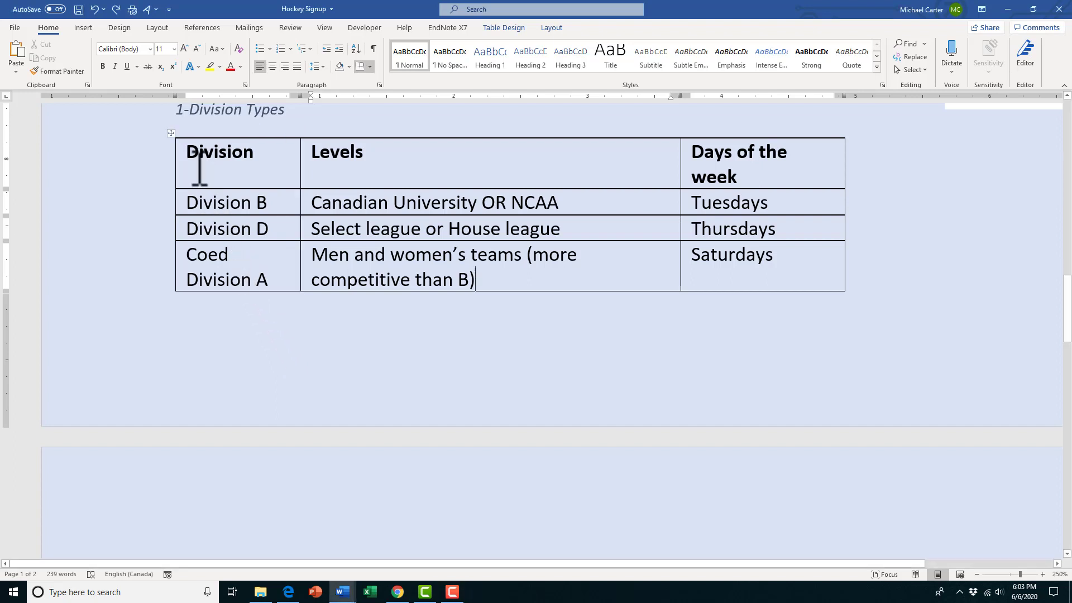
left_click(171, 132)
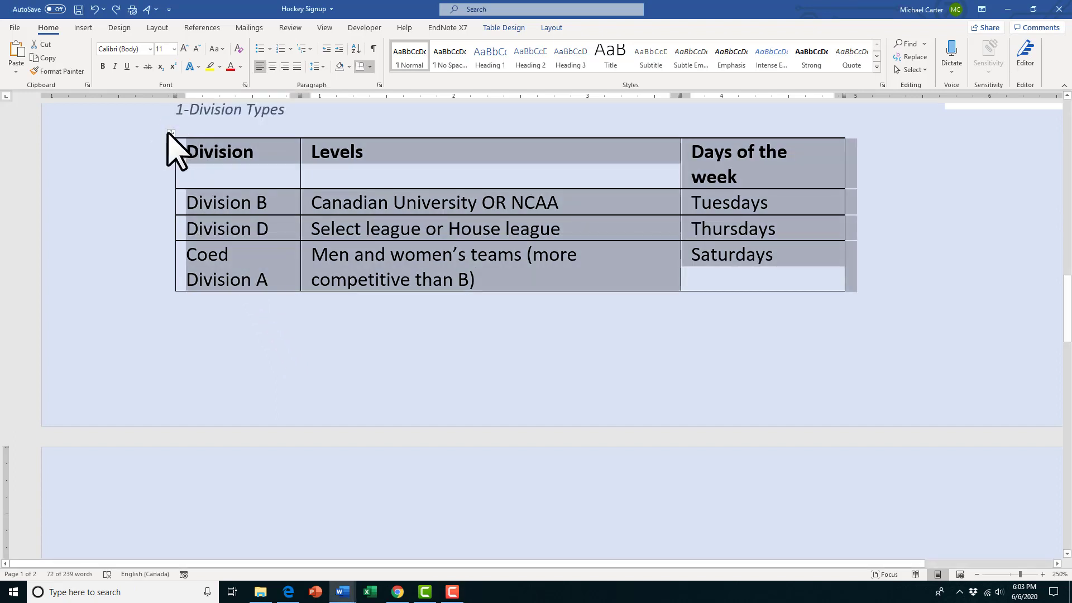
left_click(554, 28)
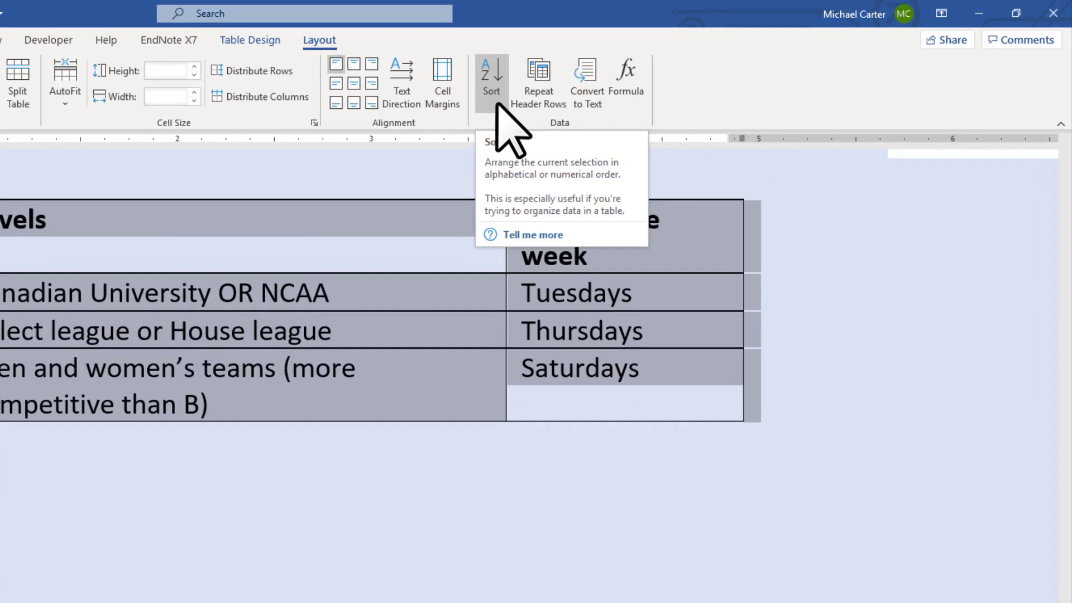
left_click(492, 95)
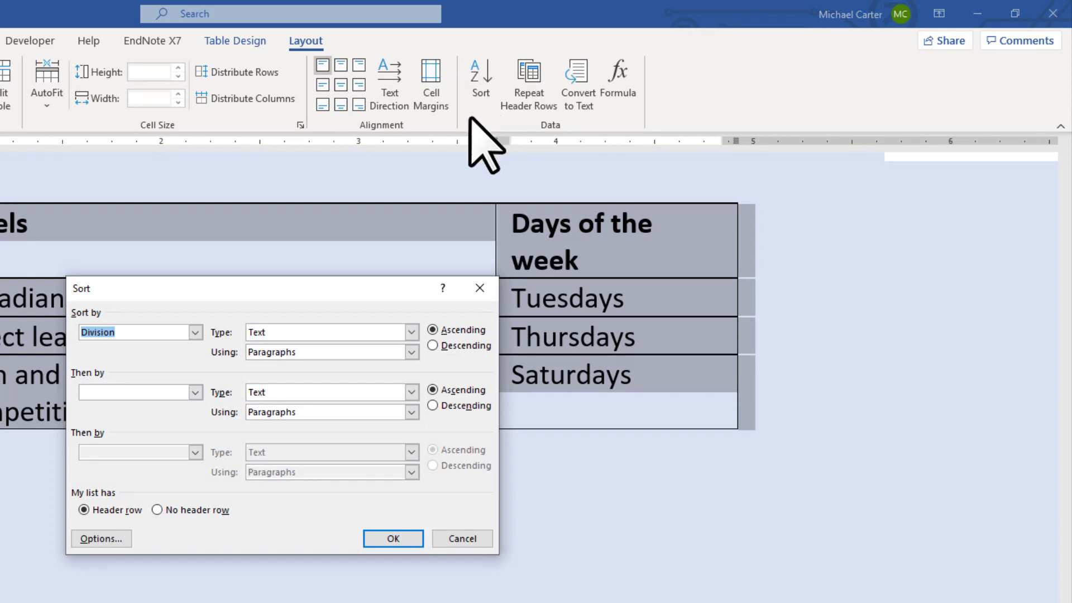
left_click(195, 333)
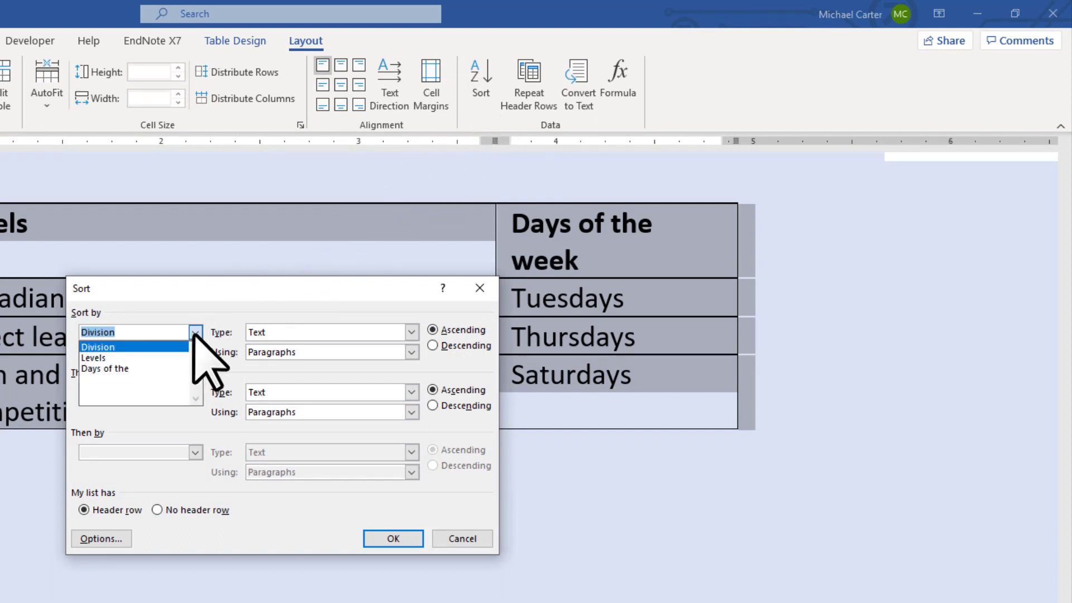
left_click(195, 334)
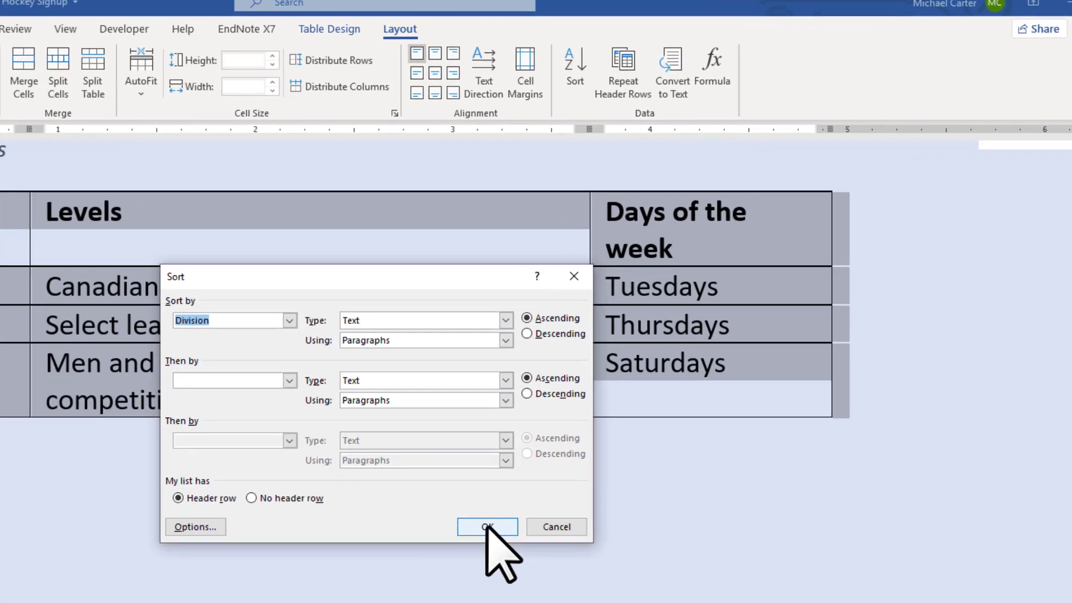
left_click(393, 538)
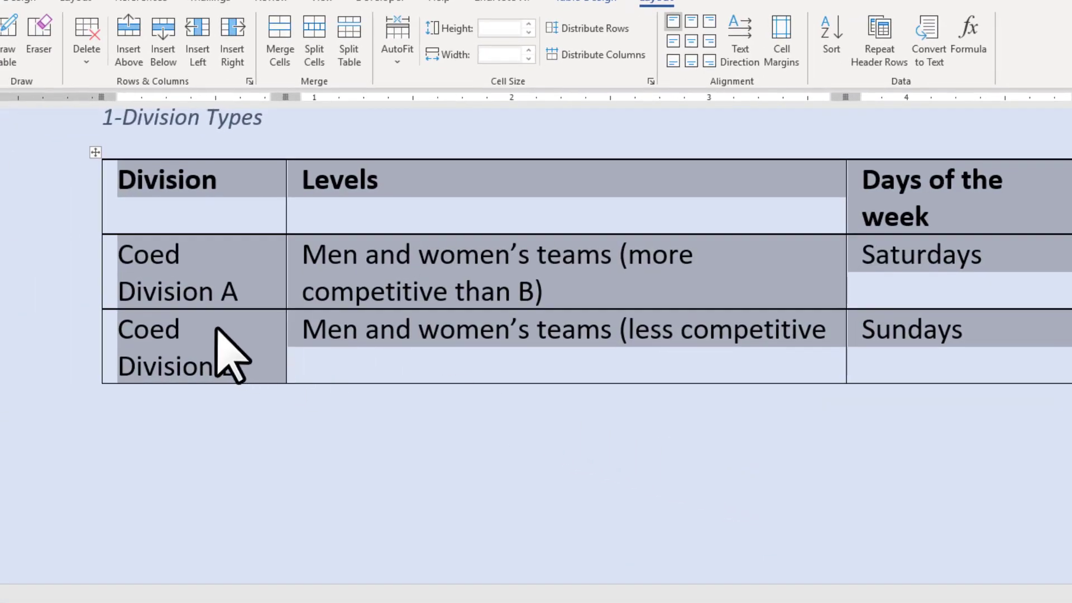
- Review the order of the rows in the Division Types table and whether its header row appears on both pages
scroll(218, 336, "down", 3)
scroll(223, 330, "up", 3)
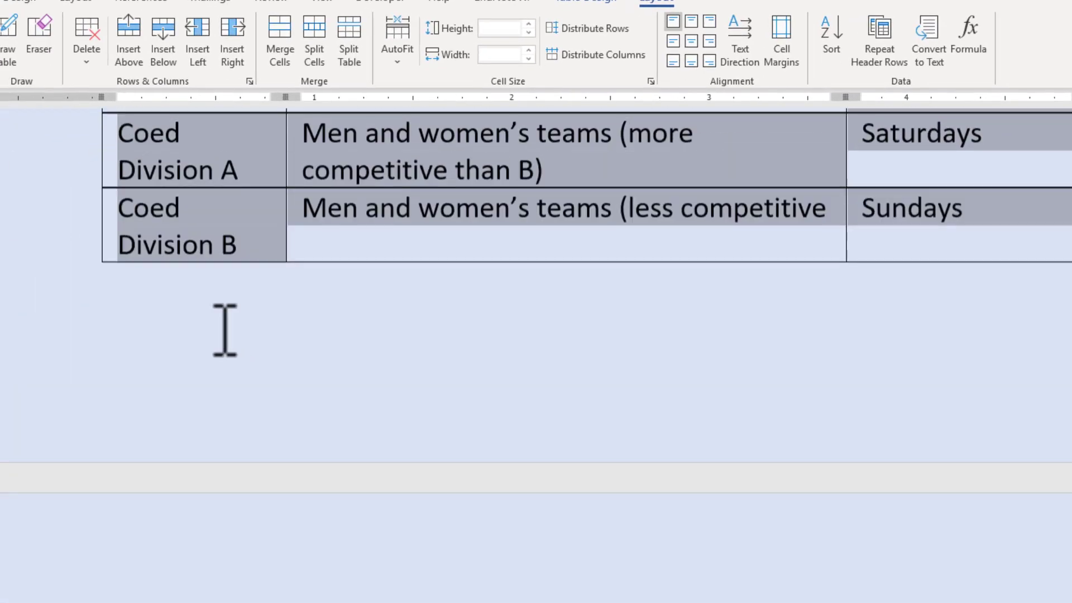
scroll(202, 258, "down", 4)
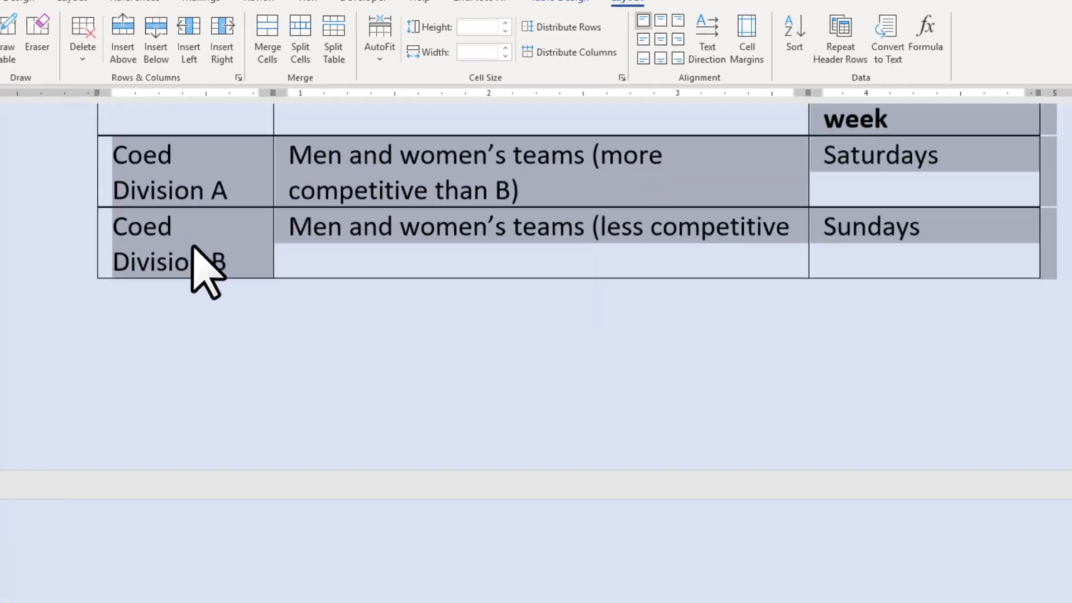
scroll(205, 259, "up", 3)
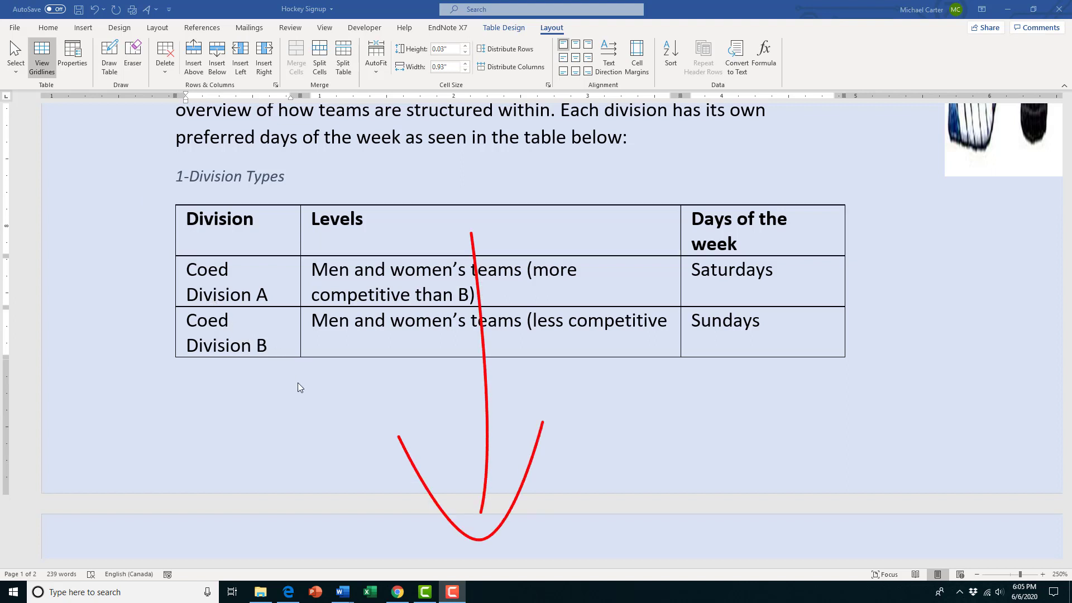
scroll(297, 383, "down", 5)
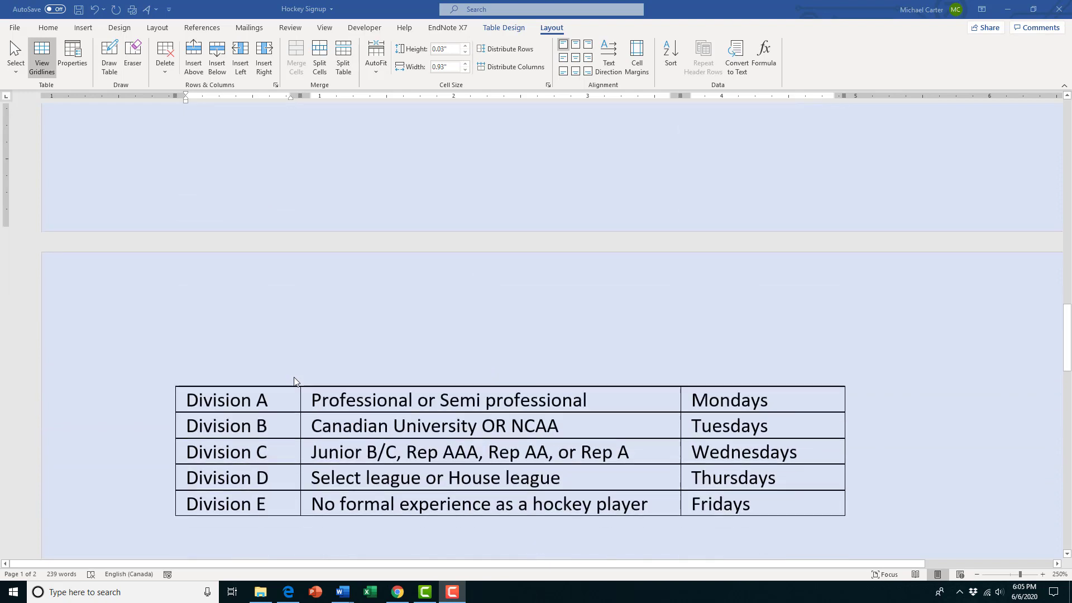
scroll(294, 381, "down", 2)
scroll(296, 381, "down", 2)
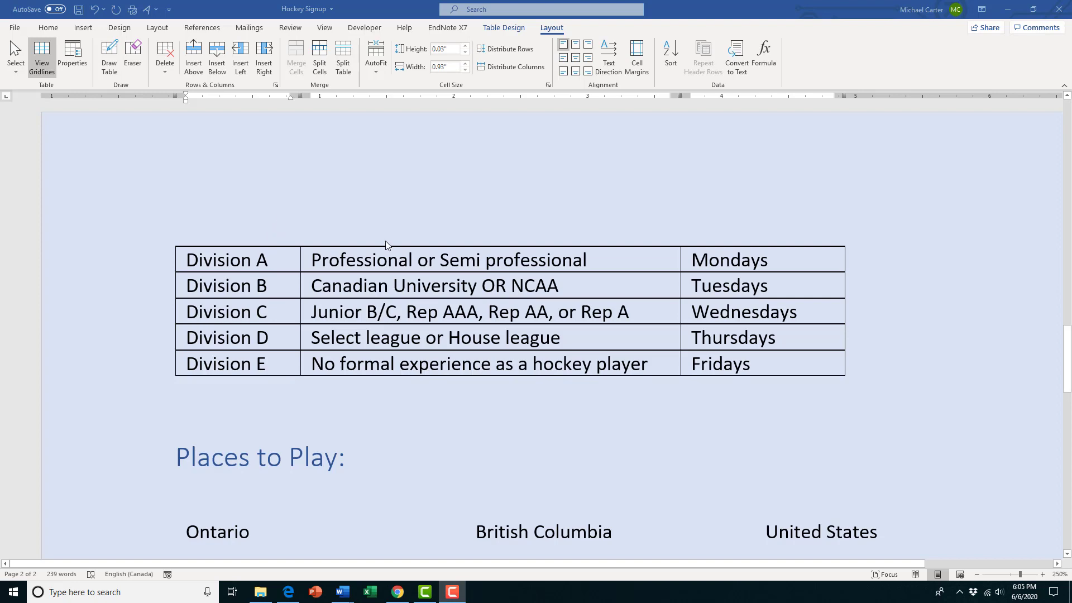
scroll(507, 407, "up", 10)
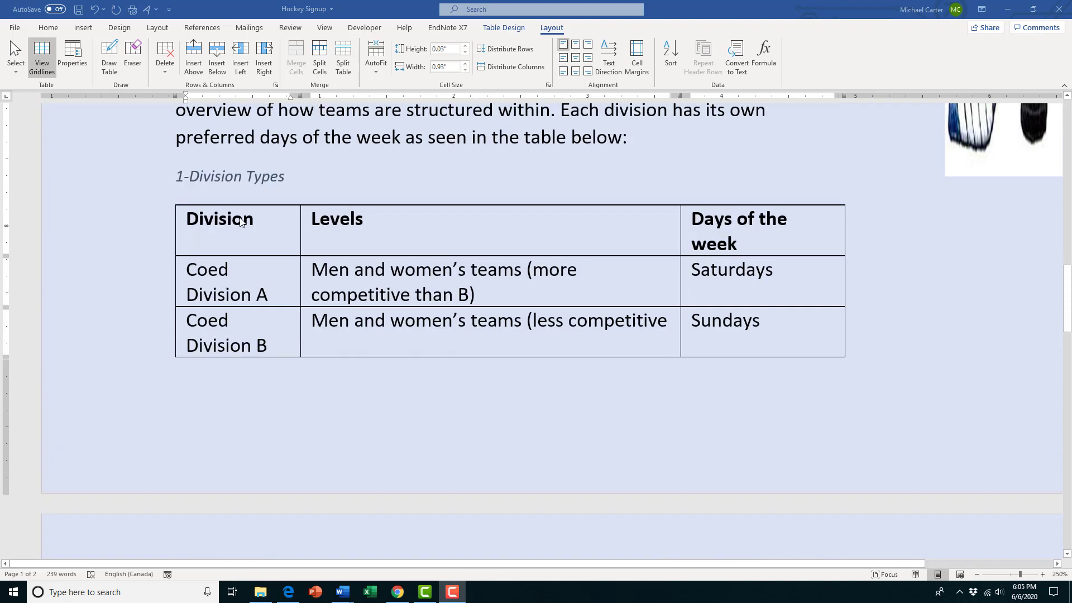
scroll(304, 359, "down", 9)
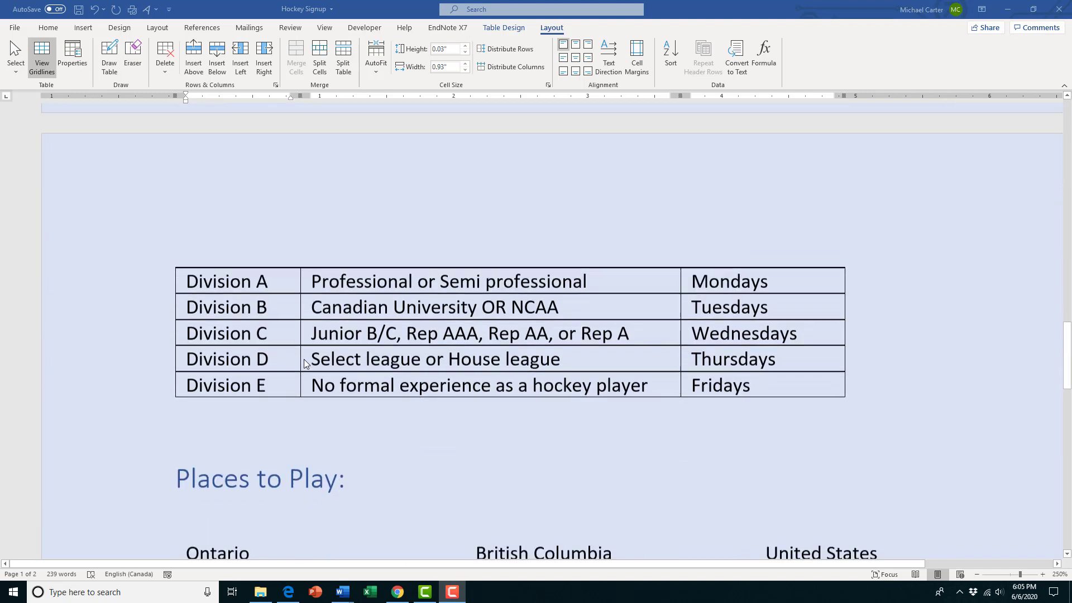